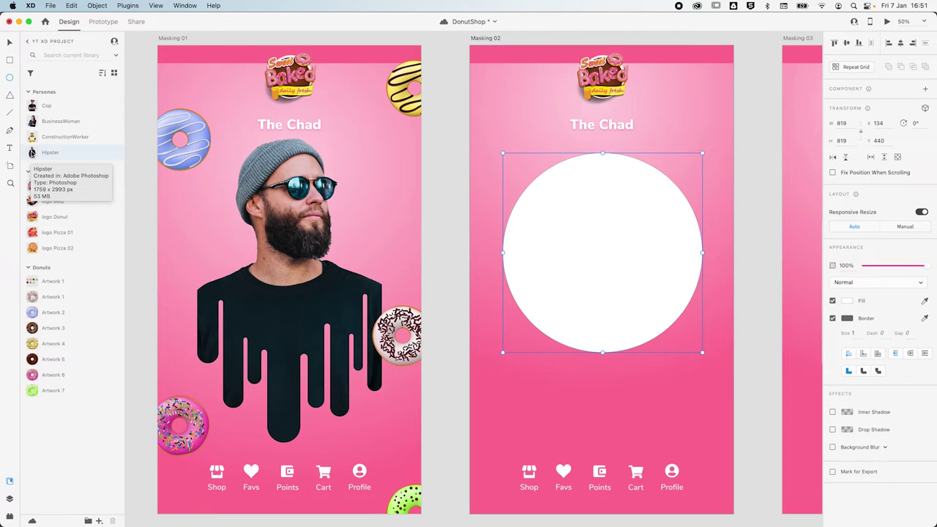
# Mask the Hipster picture with the white circle on Masking 02 and lower it so the whole head fits inside.
pyautogui.moveTo(32, 152); pyautogui.dragTo(627, 254)
pyautogui.doubleClick(594, 195)
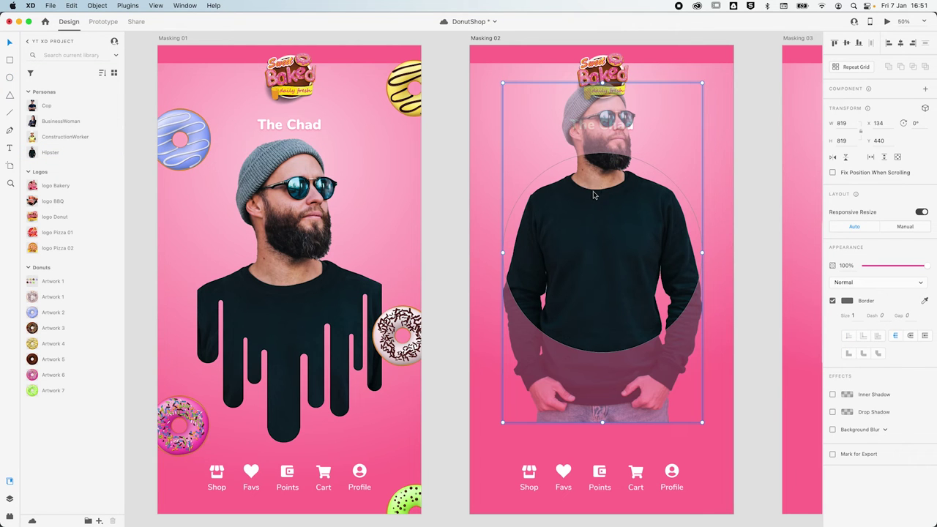
pyautogui.moveTo(600, 191); pyautogui.dragTo(601, 256)
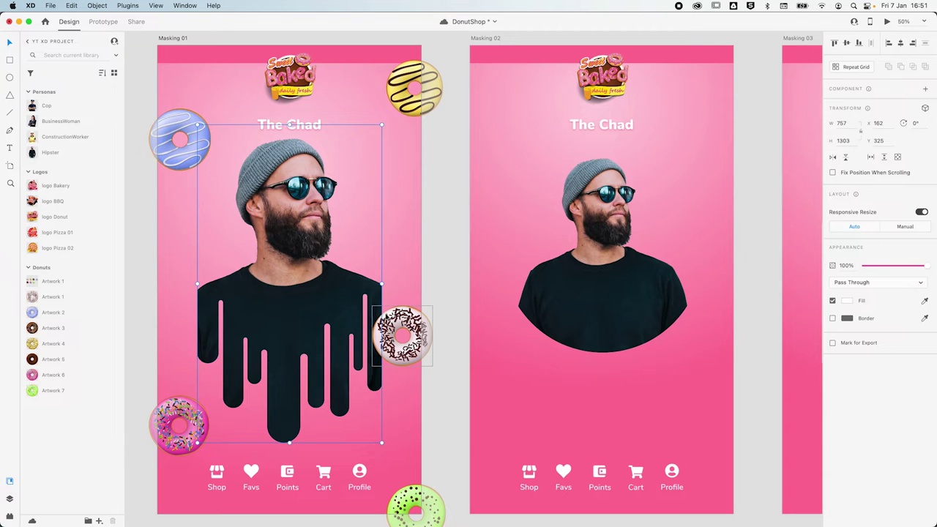
# Move the drip shape off the Masking 03 artboard and draw a circle about 718 wide below The Chad title.
pyautogui.hscroll(10, 385, 313)
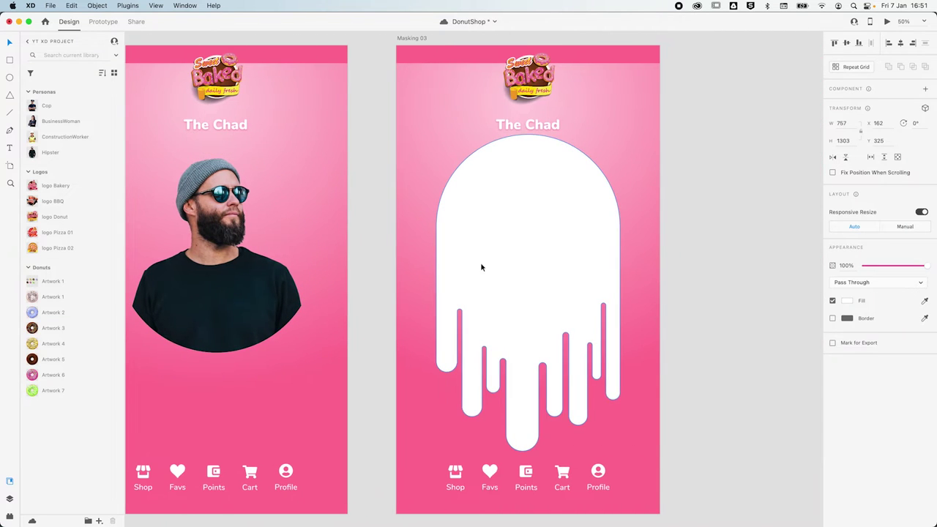
pyautogui.click(480, 268)
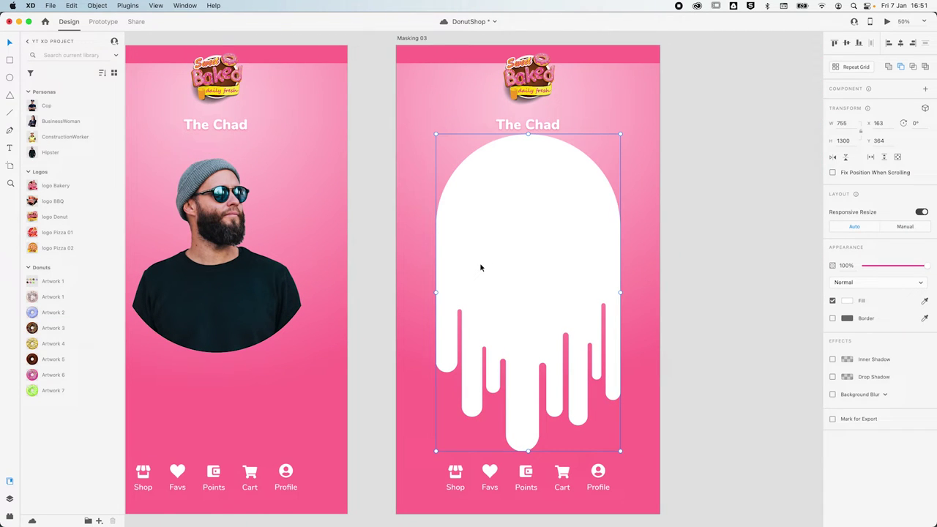
pyautogui.moveTo(493, 254); pyautogui.dragTo(424, 245)
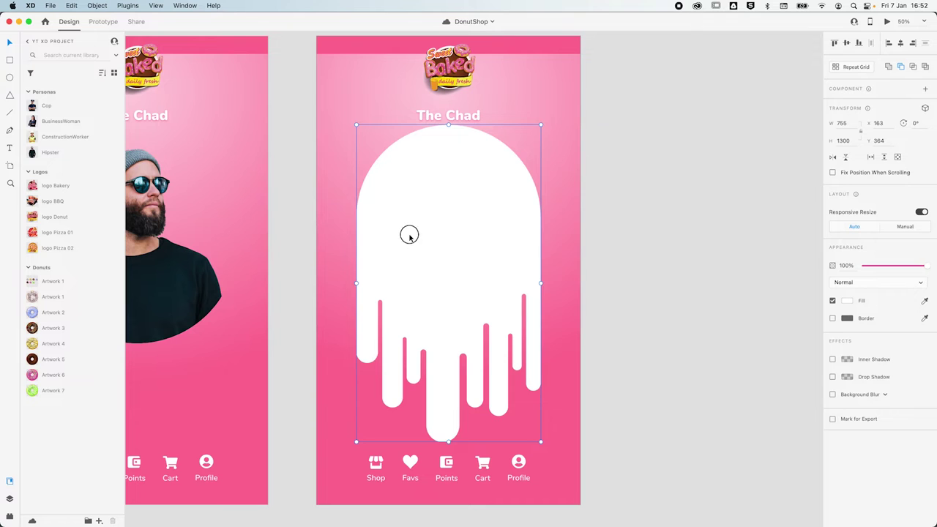
pyautogui.moveTo(408, 234); pyautogui.dragTo(662, 237)
pyautogui.press('e')
pyautogui.moveTo(362, 146); pyautogui.dragTo(548, 321)
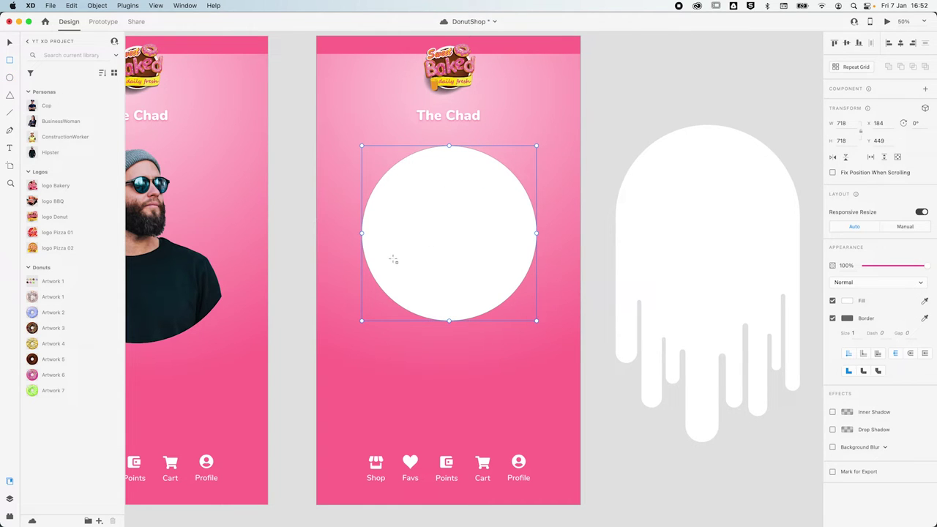
# Draw six vertical rectangles with fully rounded ends, of varying widths and lengths, hanging from the circle as drips.
pyautogui.moveTo(387, 234); pyautogui.dragTo(397, 263)
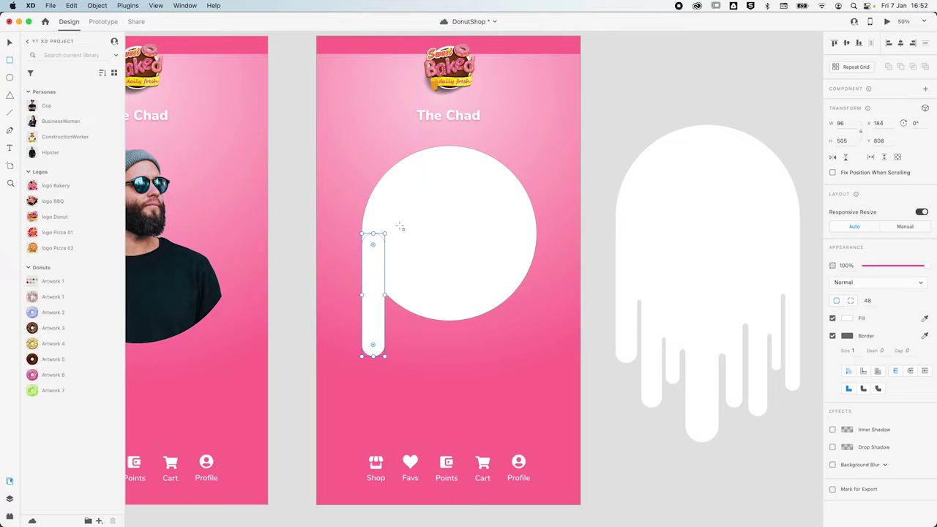
pyautogui.moveTo(393, 233)
pyautogui.mouseDown()
pyautogui.moveTo(421, 386)
pyautogui.moveTo(411, 391)
pyautogui.mouseUp()
pyautogui.moveTo(420, 219); pyautogui.dragTo(437, 373)
pyautogui.moveTo(448, 211)
pyautogui.mouseDown()
pyautogui.moveTo(497, 431)
pyautogui.moveTo(491, 398)
pyautogui.moveTo(509, 370)
pyautogui.mouseUp()
pyautogui.press('z')
pyautogui.click(506, 366)
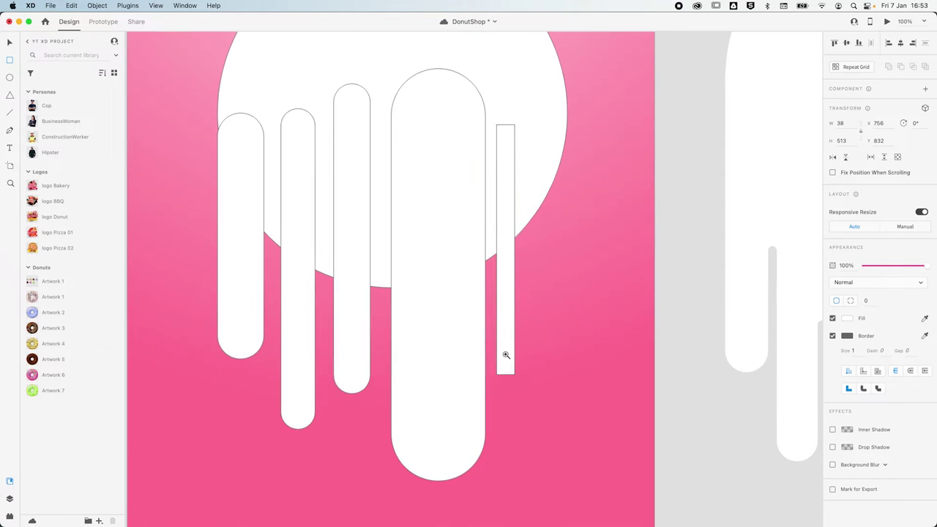
pyautogui.moveTo(522, 92); pyautogui.dragTo(545, 423)
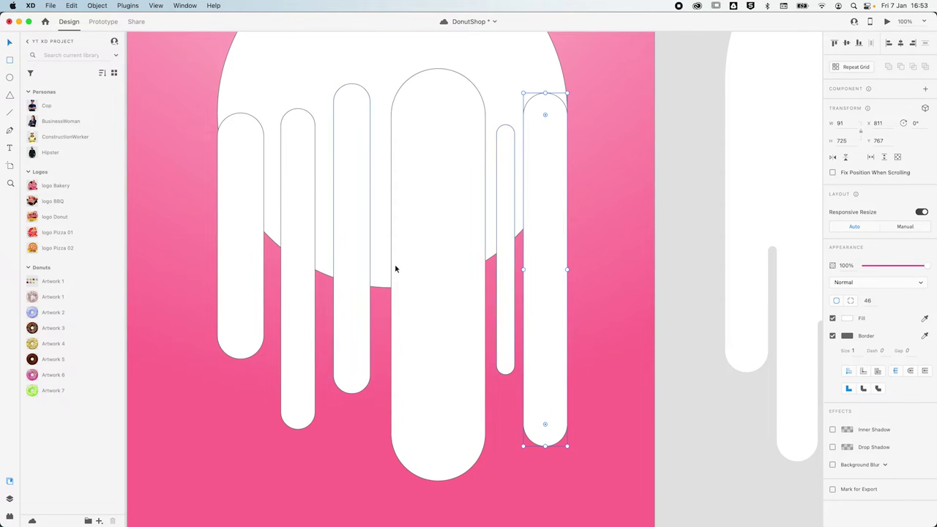
# Add five narrow rounded bars over the gaps between the drips and widen the third drip to about 88.
pyautogui.press('super+minus')
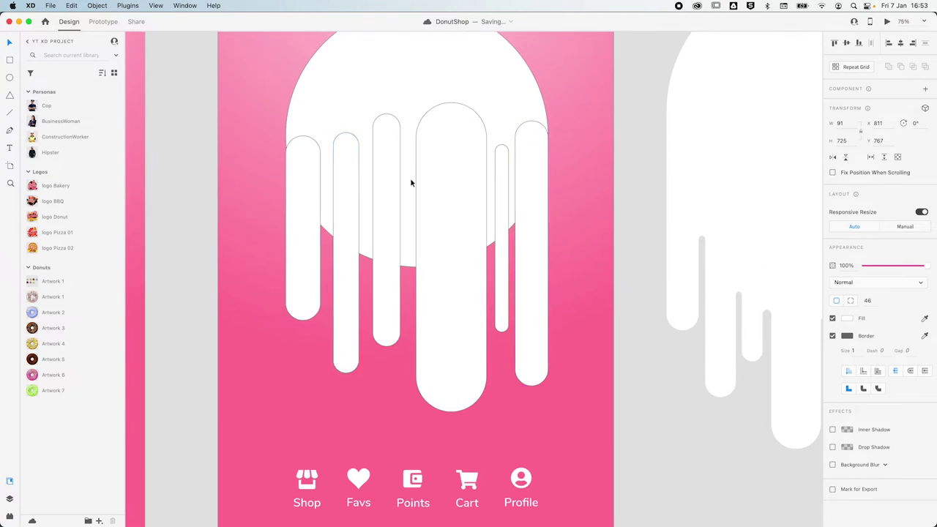
pyautogui.scroll(2, 397, 268)
pyautogui.moveTo(328, 198); pyautogui.dragTo(327, 278)
pyautogui.moveTo(324, 333); pyautogui.dragTo(403, 293)
pyautogui.moveTo(401, 412); pyautogui.dragTo(400, 432)
pyautogui.moveTo(402, 266); pyautogui.dragTo(491, 313)
pyautogui.moveTo(407, 293); pyautogui.dragTo(407, 341)
pyautogui.moveTo(366, 274); pyautogui.dragTo(328, 297)
pyautogui.click(408, 322)
pyautogui.click(386, 330)
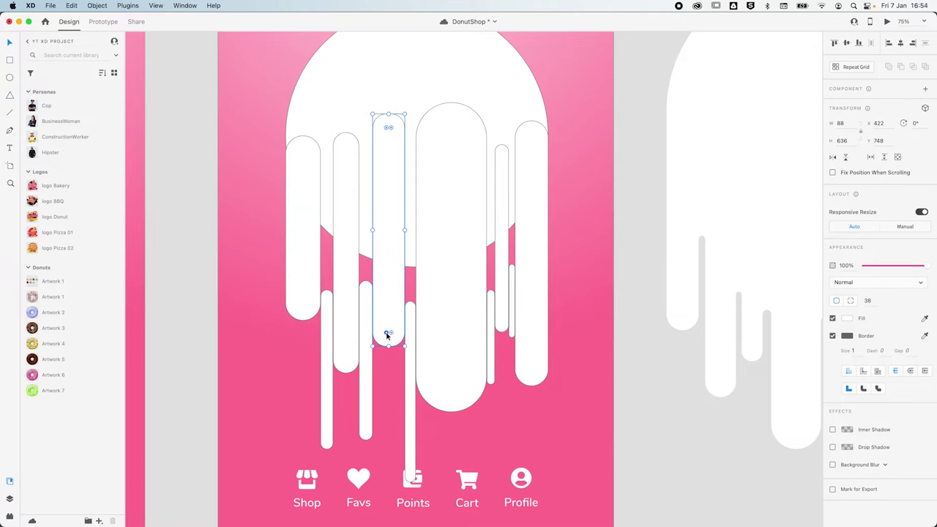
pyautogui.click(278, 163)
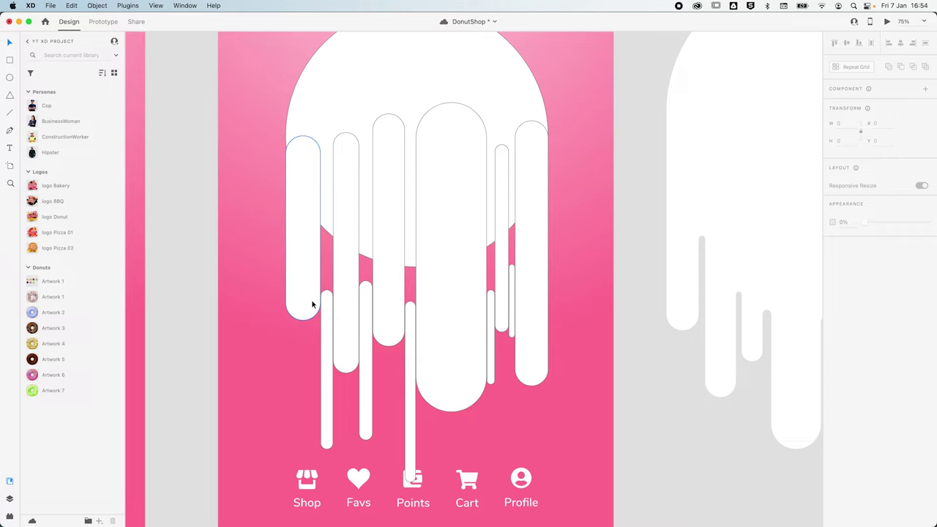
# Duplicate the circle straight down to about Y 651 and lengthen the third drip to about 688.
pyautogui.click(476, 78)
pyautogui.moveTo(476, 78); pyautogui.dragTo(477, 150)
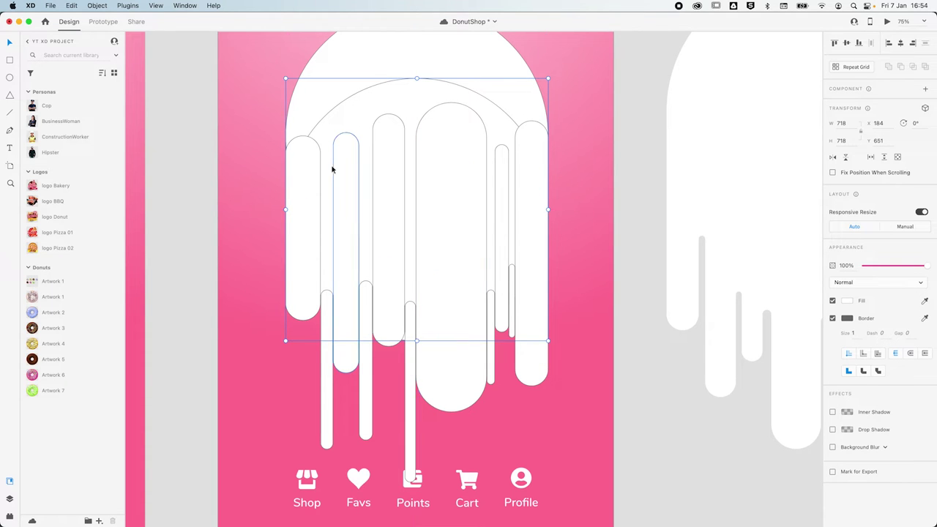
pyautogui.doubleClick(394, 302)
pyautogui.moveTo(388, 346); pyautogui.dragTo(388, 365)
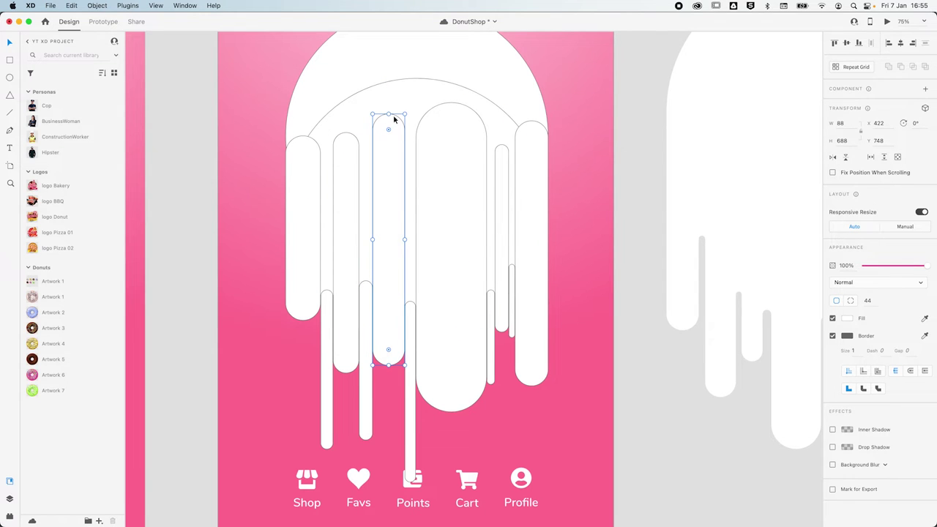
# Merge both circles and the six drips into one shape with Add, keeping the white fill and removing the border.
pyautogui.click(574, 79)
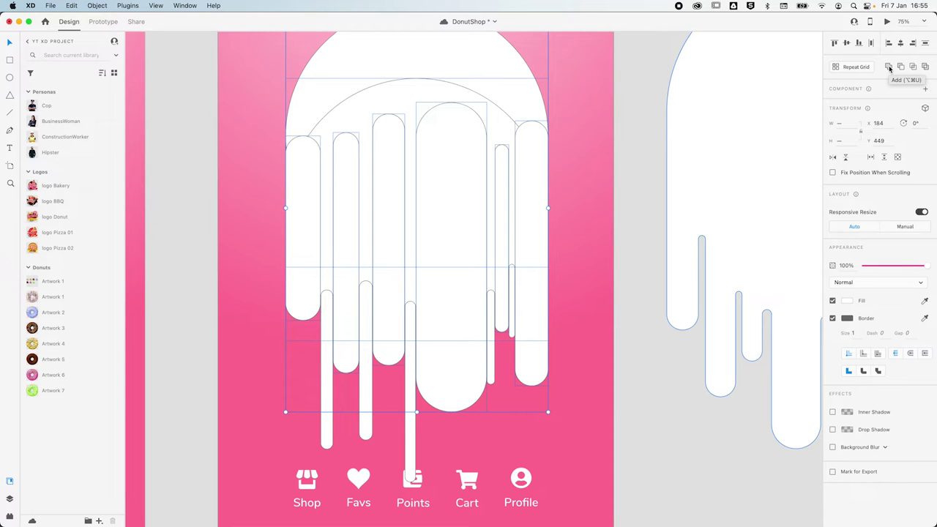
pyautogui.click(889, 67)
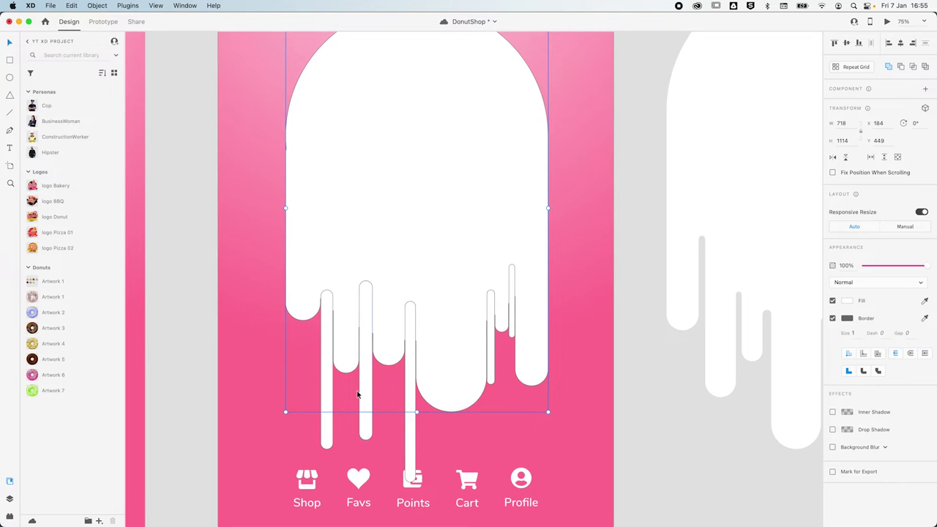
pyautogui.click(832, 318)
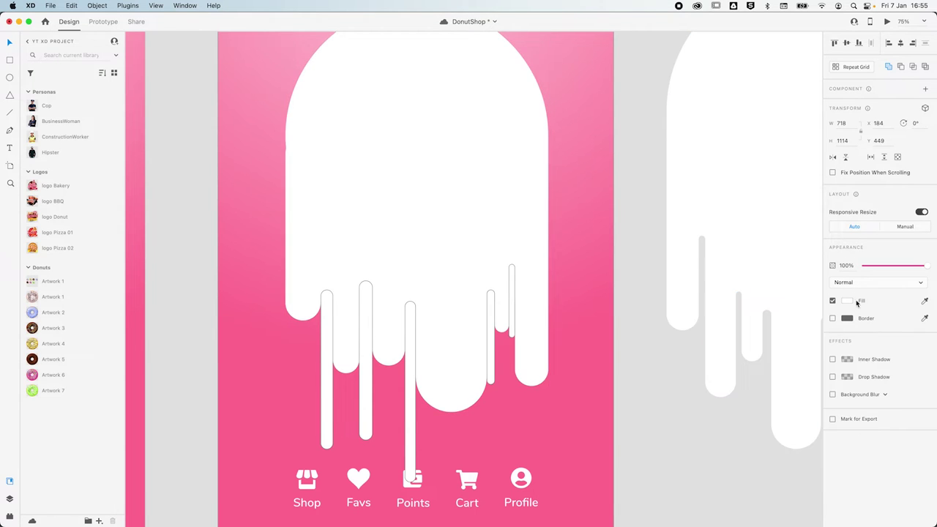
pyautogui.click(846, 300)
pyautogui.moveTo(793, 290); pyautogui.dragTo(698, 234)
# Group the five narrow bars that overlap the gaps between the drips.
pyautogui.click(326, 330)
pyautogui.click(326, 330)
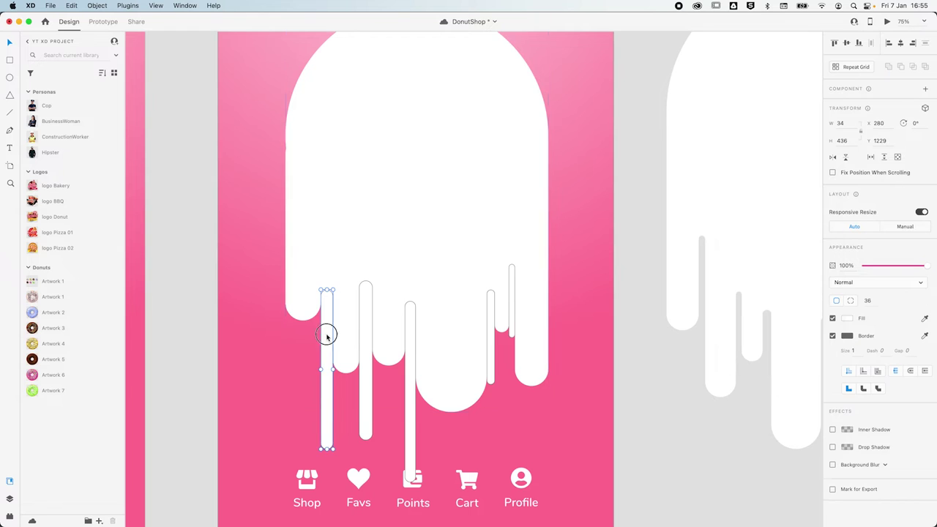
pyautogui.keyDown('shift'); pyautogui.click(368, 333); pyautogui.keyUp('shift')
pyautogui.keyDown('shift'); pyautogui.click(413, 337); pyautogui.keyUp('shift')
pyautogui.keyDown('shift'); pyautogui.click(489, 302); pyautogui.keyUp('shift')
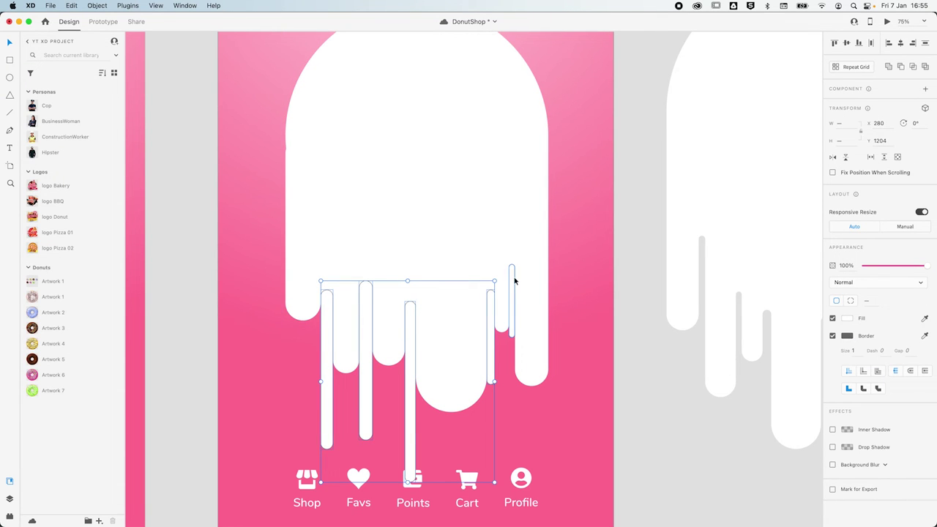
pyautogui.keyDown('shift'); pyautogui.click(511, 277); pyautogui.keyUp('shift')
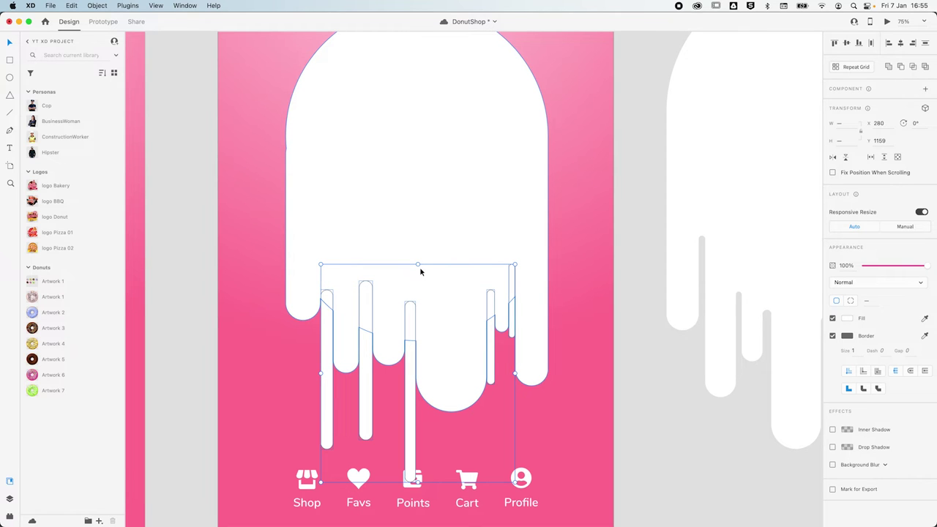
pyautogui.press('super+g')
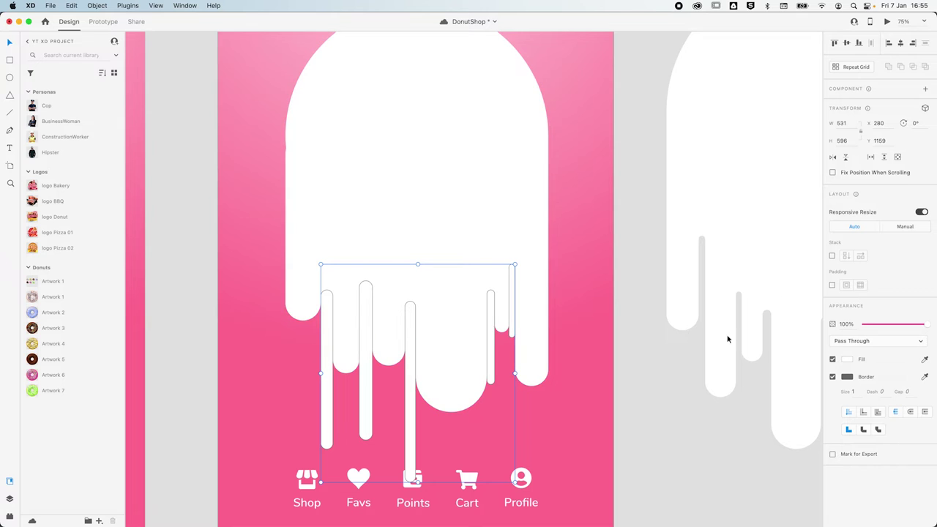
# Fill the grouped narrow bars with red and remove their border.
pyautogui.click(846, 359)
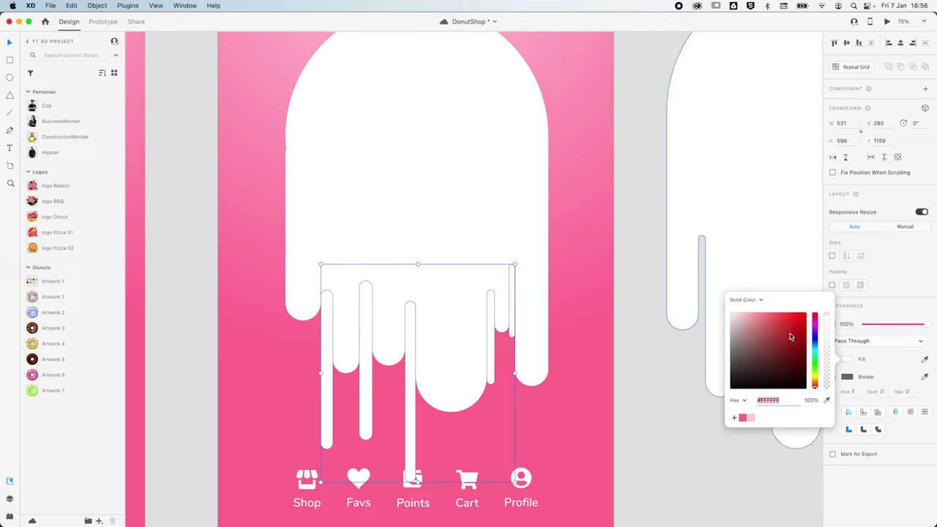
pyautogui.moveTo(790, 334); pyautogui.dragTo(825, 291)
pyautogui.click(842, 378)
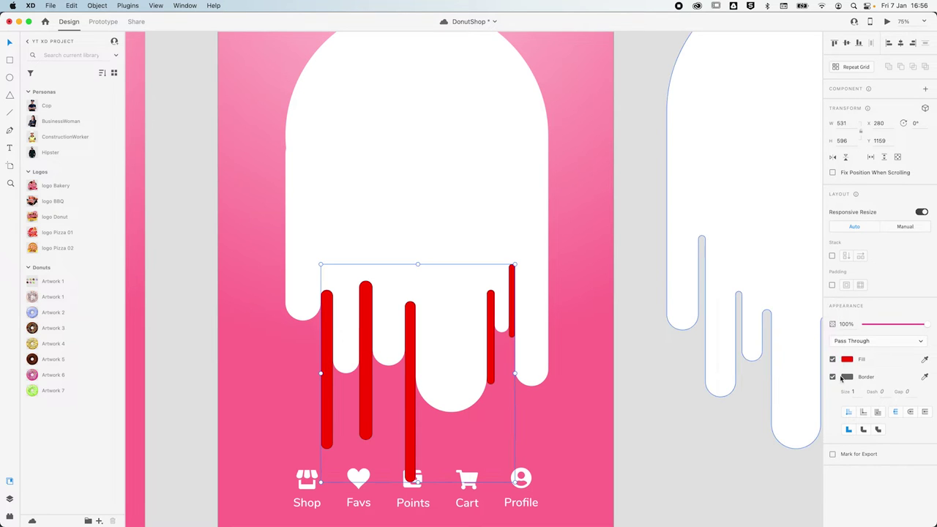
pyautogui.click(831, 377)
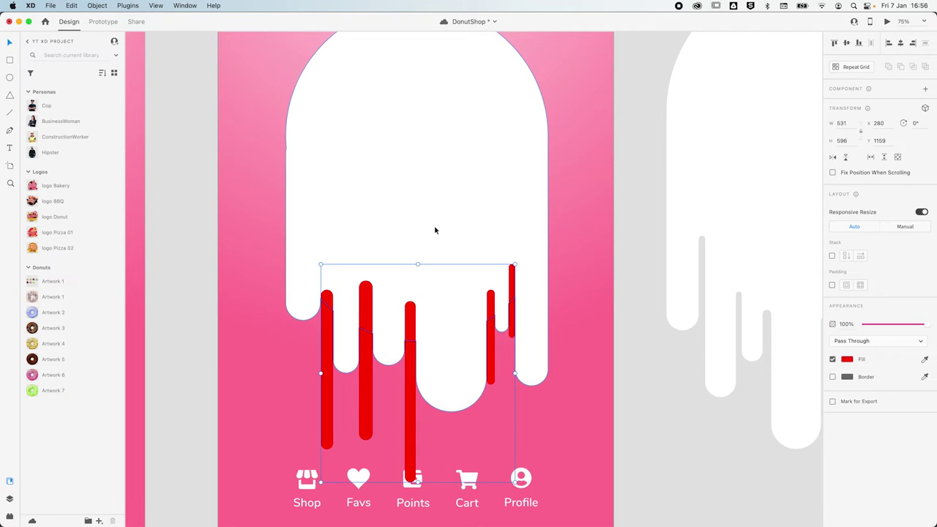
# Subtract the red bar group from the merged white drip shape.
pyautogui.keyDown('shift'); pyautogui.click(410, 174); pyautogui.keyUp('shift')
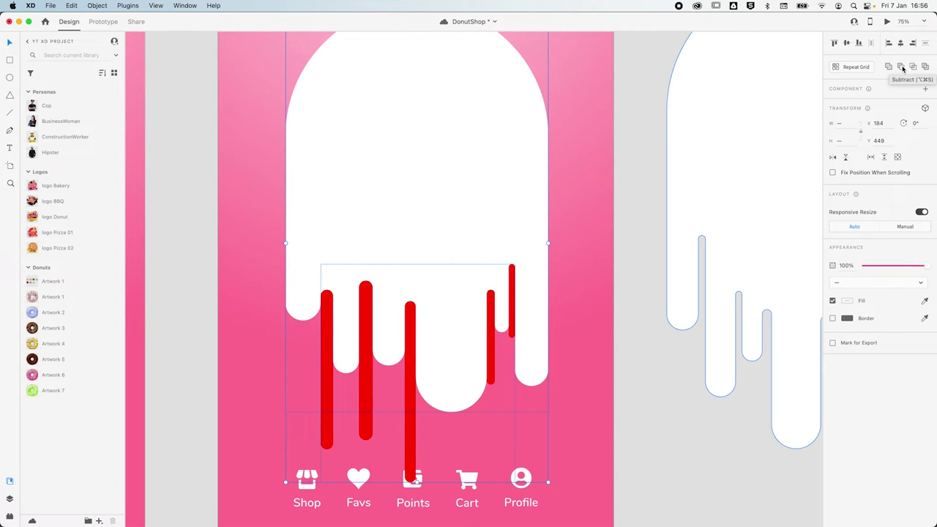
pyautogui.click(902, 68)
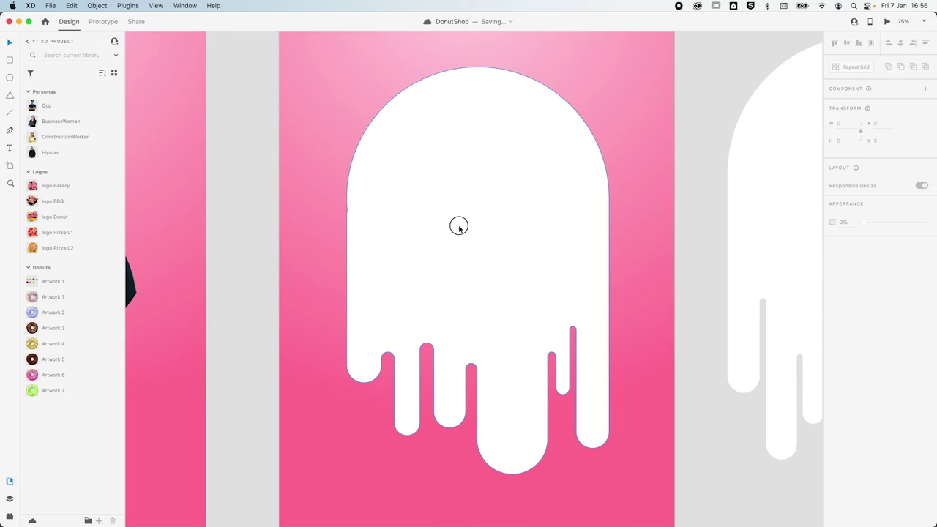
# Show the layers, enter the union inside the subtracted shape and extend the leftmost drip upward to a height of about 546.
pyautogui.click(459, 227)
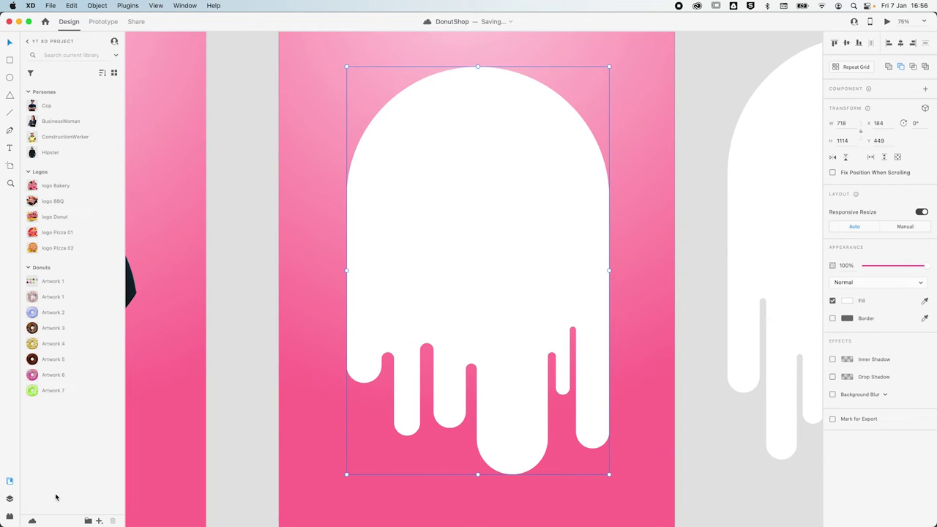
pyautogui.click(10, 497)
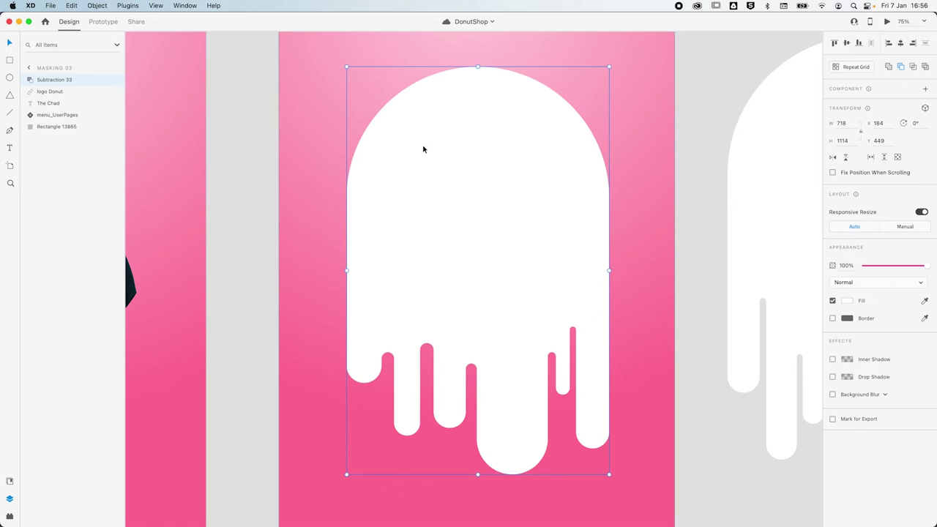
pyautogui.doubleClick(418, 230)
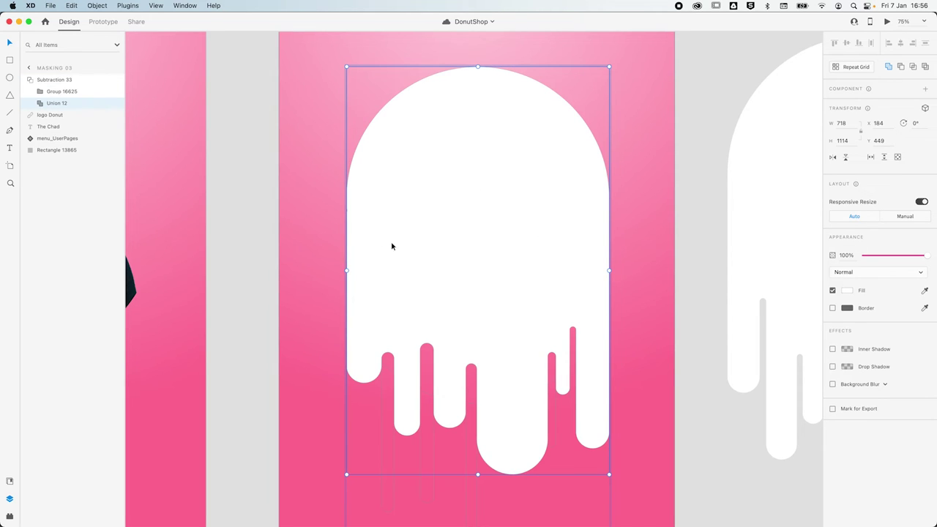
pyautogui.doubleClick(365, 274)
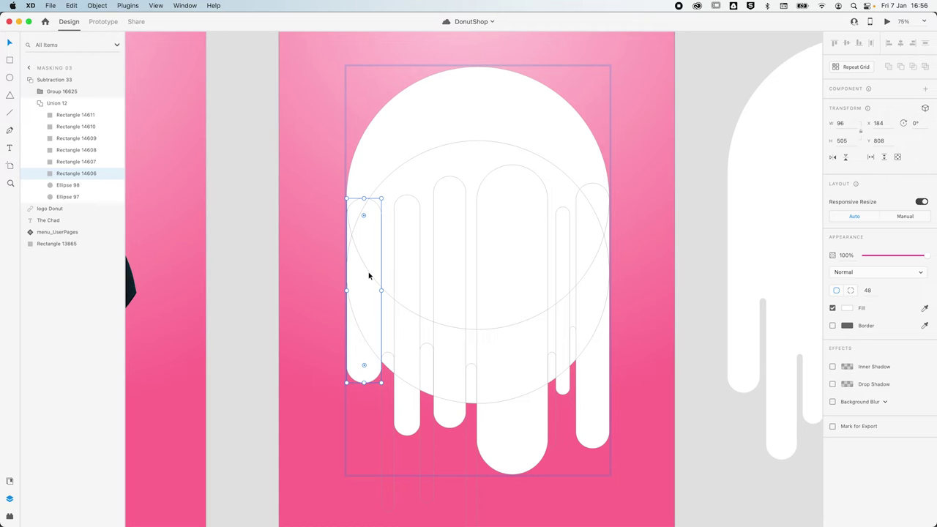
pyautogui.moveTo(365, 196); pyautogui.dragTo(365, 183)
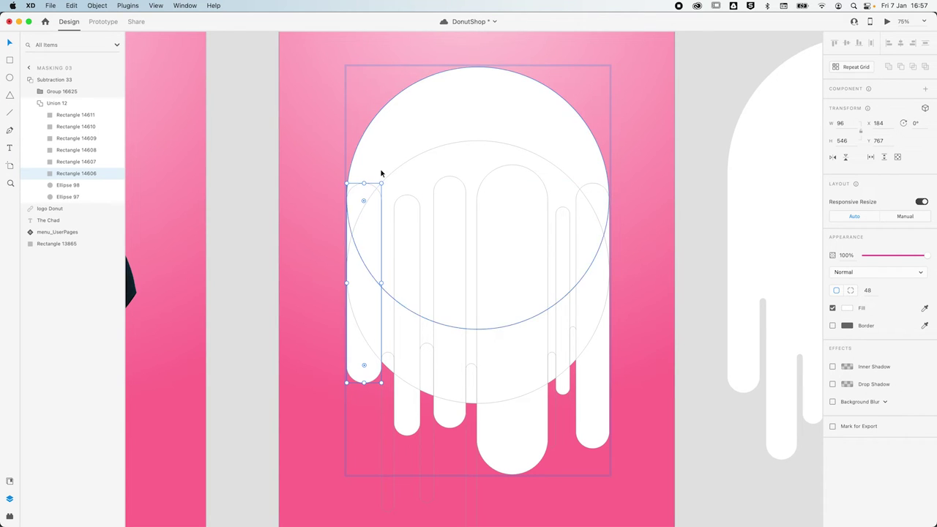
# Lengthen the third drip slightly and extend the second drip downward to a height of about 708.
pyautogui.click(411, 370)
pyautogui.click(447, 418)
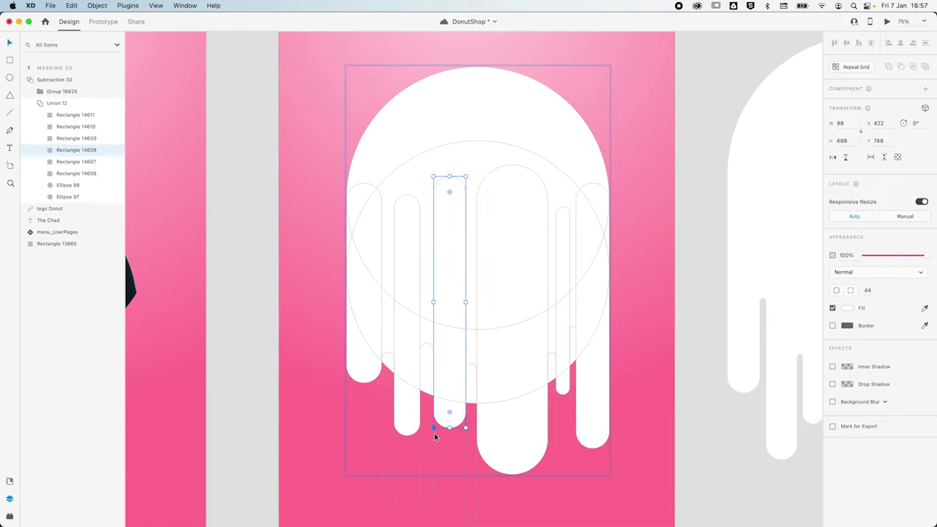
pyautogui.moveTo(448, 428); pyautogui.dragTo(407, 454)
pyautogui.click(409, 433)
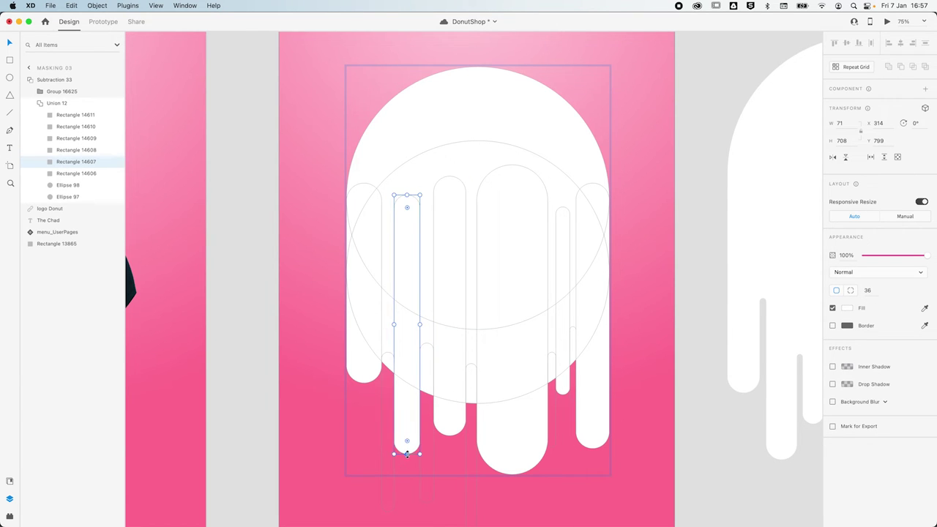
# Lengthen the widest drip to about 897, move its left edge slightly inward, and leave the union for the bar group.
pyautogui.click(521, 442)
pyautogui.moveTo(512, 474); pyautogui.dragTo(512, 493)
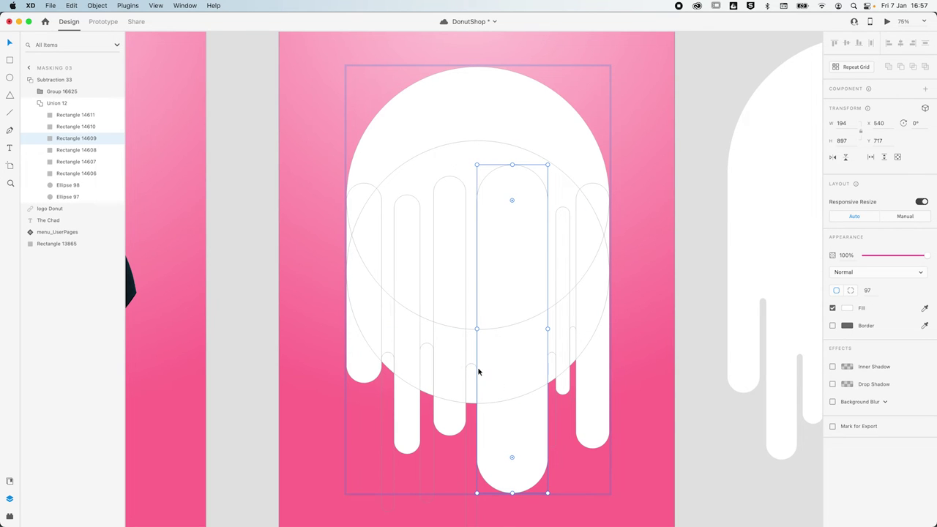
pyautogui.moveTo(478, 329); pyautogui.dragTo(479, 328)
pyautogui.press('Escape')
pyautogui.press('Escape')
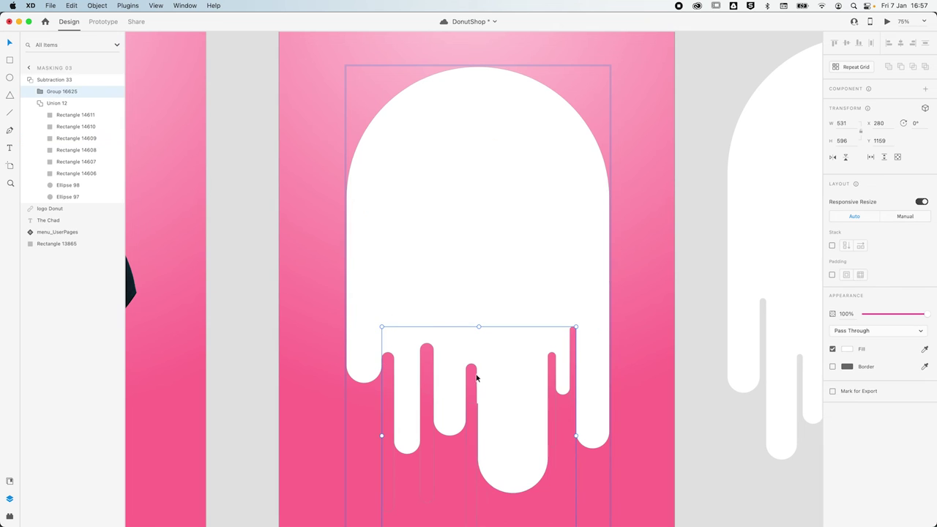
# Enter the subtracted bar group and widen the third gap bar to 33 so it meets the widest drip's edge.
pyautogui.doubleClick(470, 383)
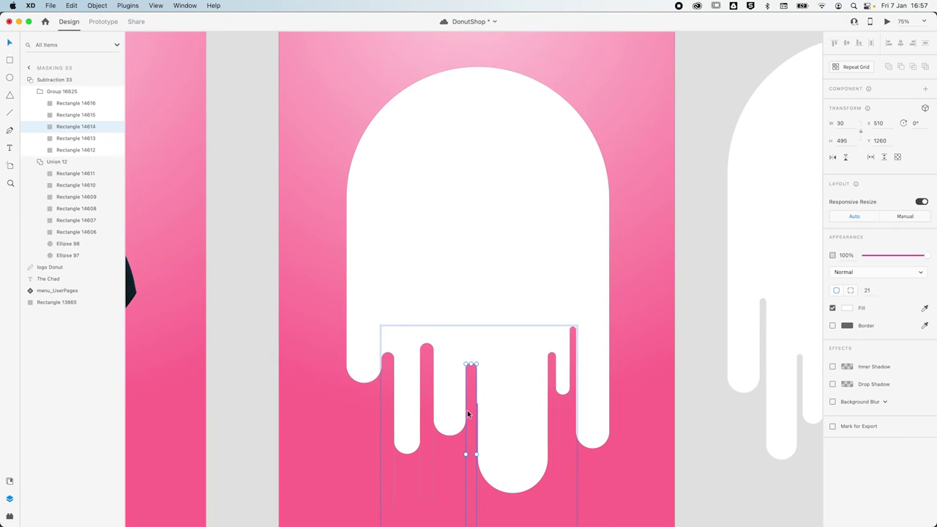
pyautogui.moveTo(476, 455); pyautogui.dragTo(476, 405)
pyautogui.moveTo(451, 365); pyautogui.dragTo(520, 422)
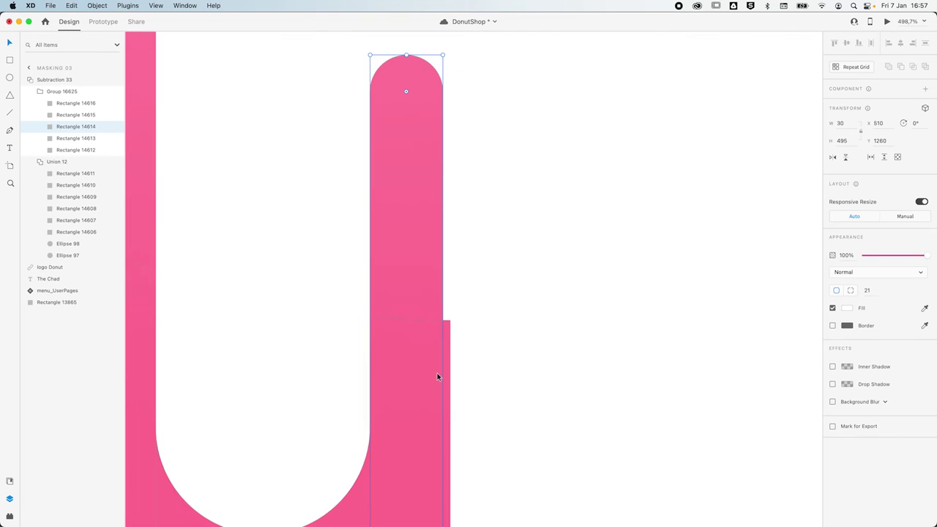
pyautogui.scroll(-1, 468, 360)
pyautogui.scroll(2, 467, 360)
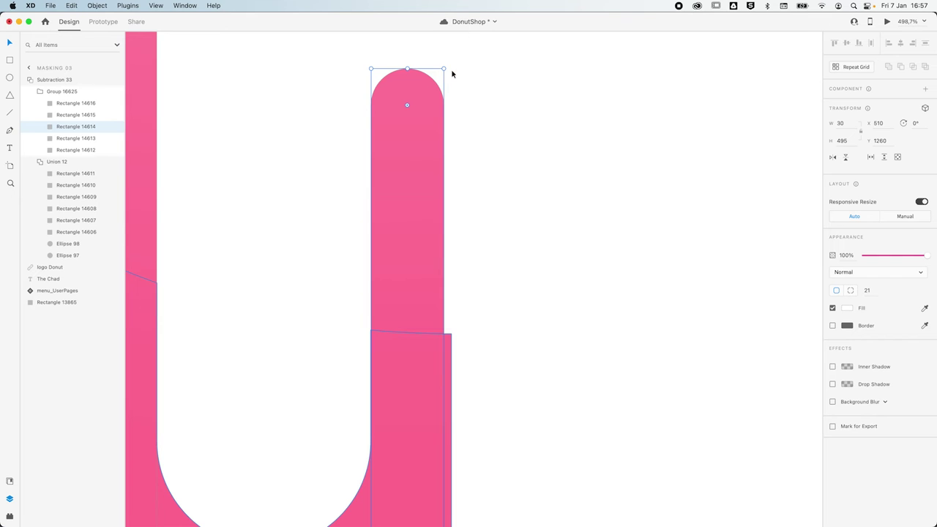
pyautogui.moveTo(444, 68); pyautogui.dragTo(451, 68)
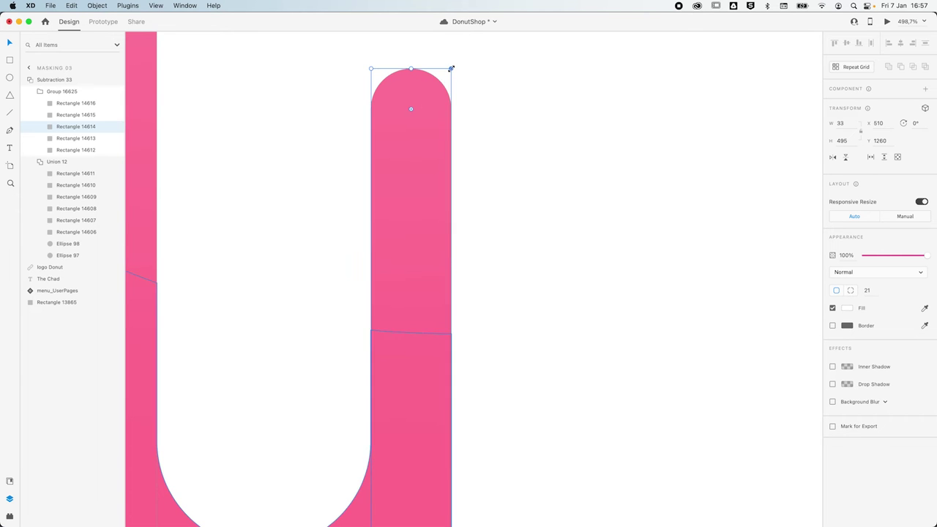
pyautogui.press('super+1')
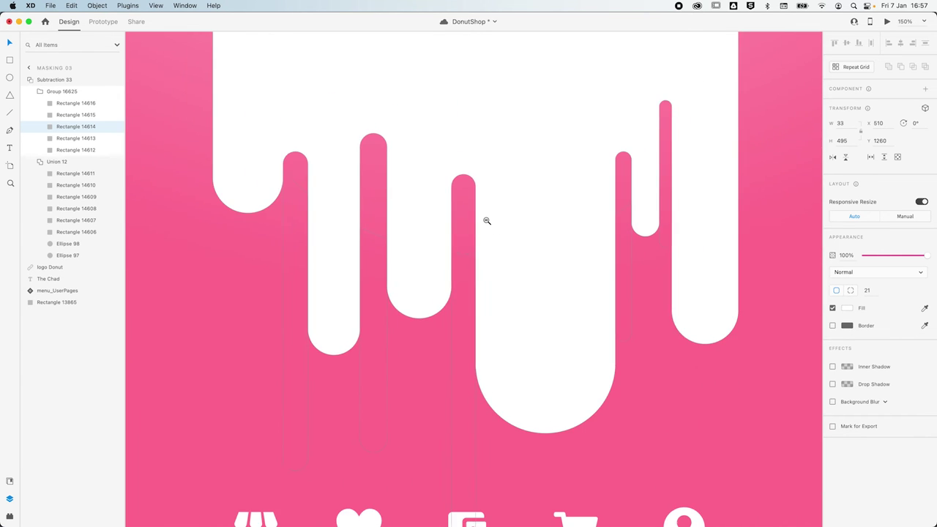
pyautogui.keyDown('alt'); pyautogui.click(487, 220); pyautogui.keyUp('alt')
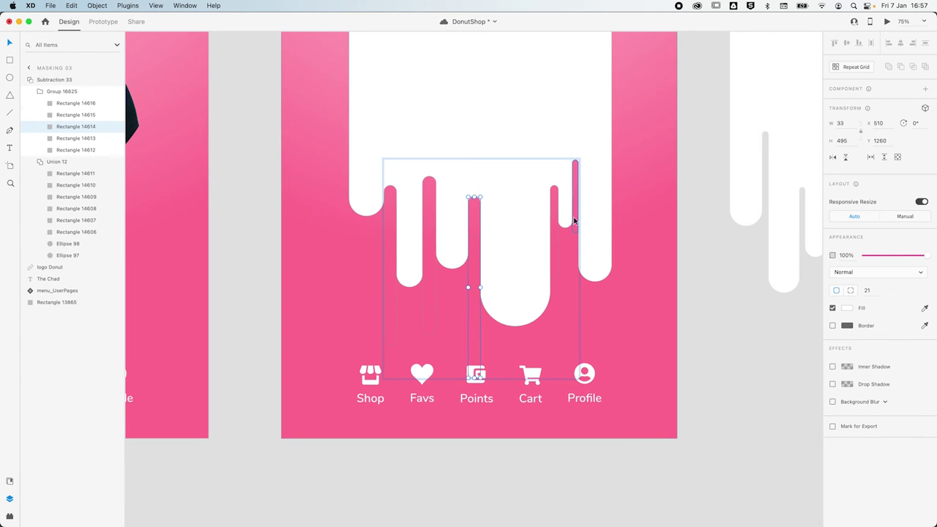
# Move the rightmost gap bar slightly up, the bar beside it to Y 1188, and the third bar to Y 1229.
pyautogui.click(574, 219)
pyautogui.moveTo(576, 193); pyautogui.dragTo(554, 182)
pyautogui.click(553, 188)
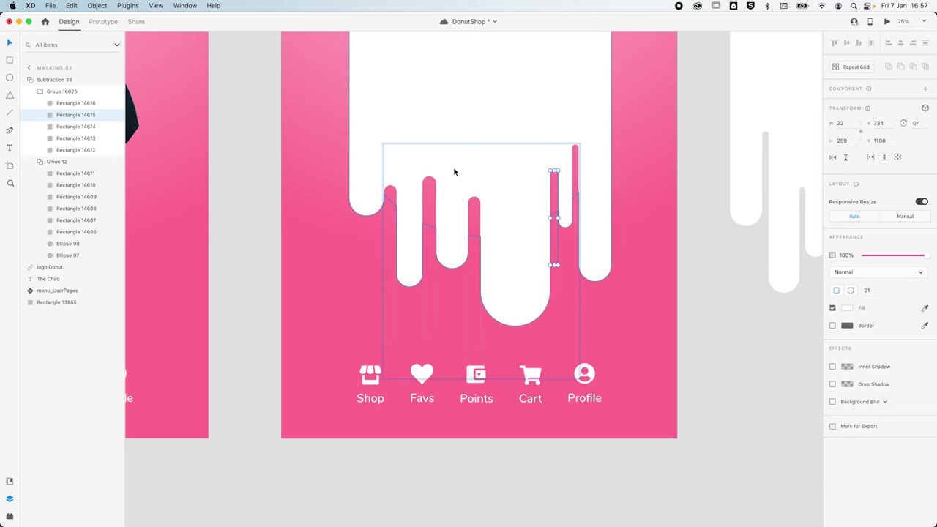
pyautogui.click(475, 209)
pyautogui.press('super+a')
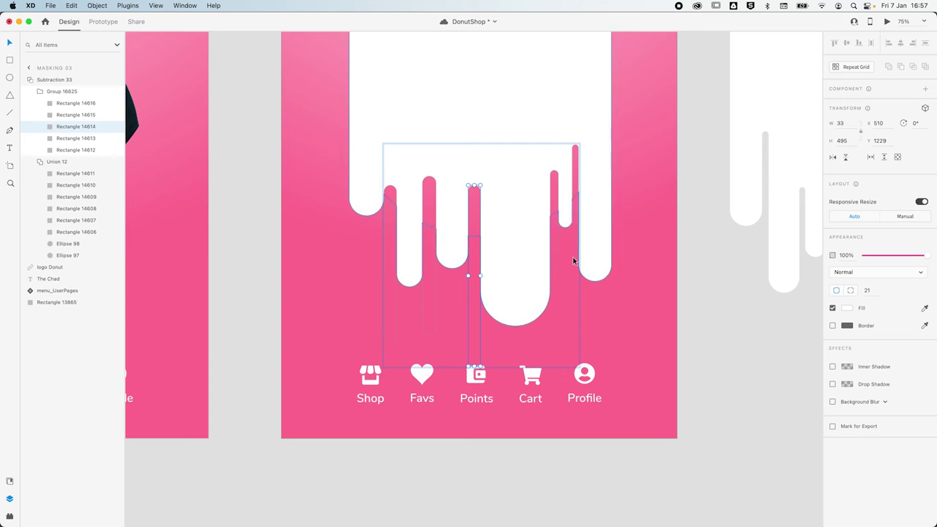
pyautogui.click(692, 210)
# Shorten the rightmost drip of the mask shape on the Masking 03 artboard from its lower end.
pyautogui.keyDown('alt'); pyautogui.click(523, 182); pyautogui.keyUp('alt')
pyautogui.keyDown('alt'); pyautogui.click(523, 182); pyautogui.keyUp('alt')
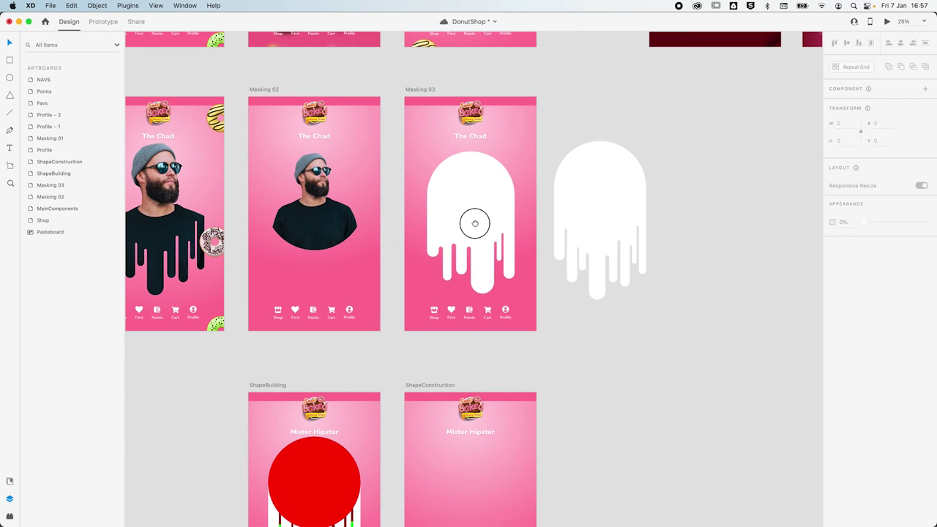
pyautogui.click(510, 267)
pyautogui.doubleClick(510, 267)
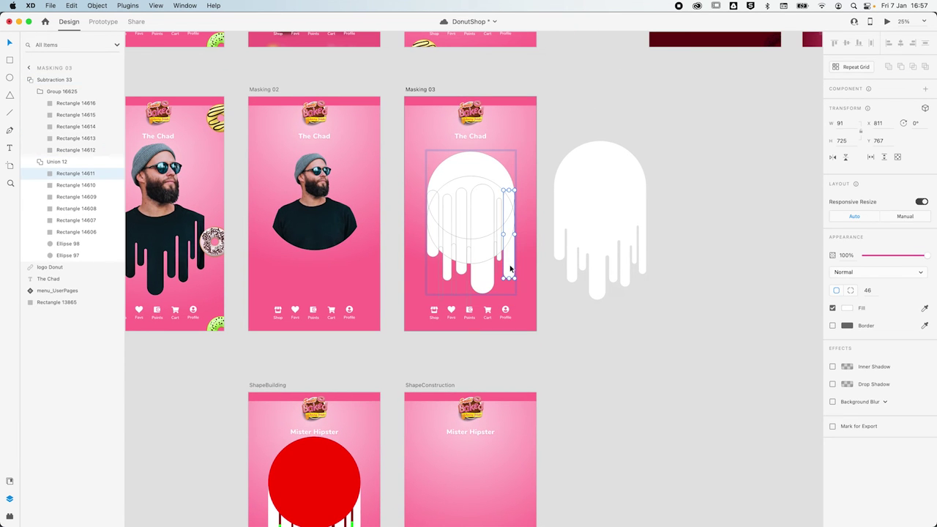
pyautogui.moveTo(508, 278); pyautogui.dragTo(505, 267)
pyautogui.click(540, 267)
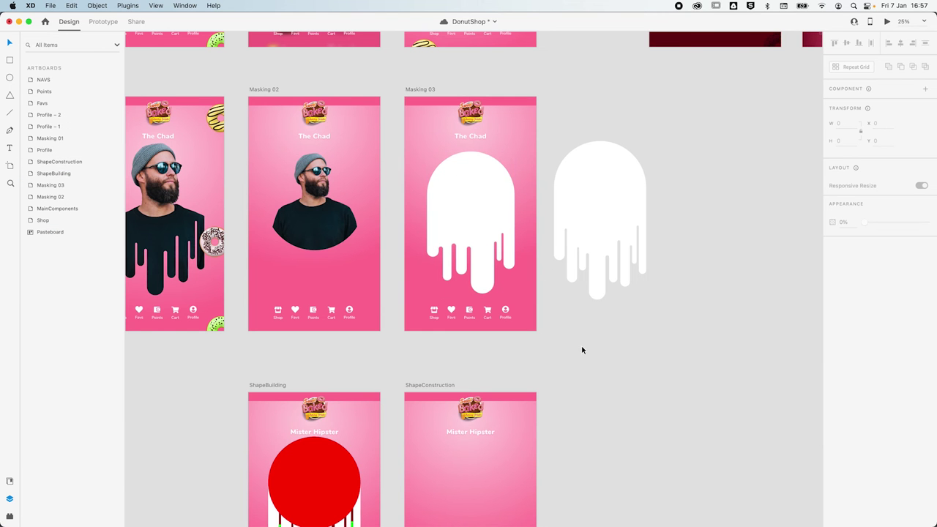
# Inspect the finished drip shape and examine how the reference drip shape on the pasteboard is built from nested shapes.
pyautogui.click(483, 224)
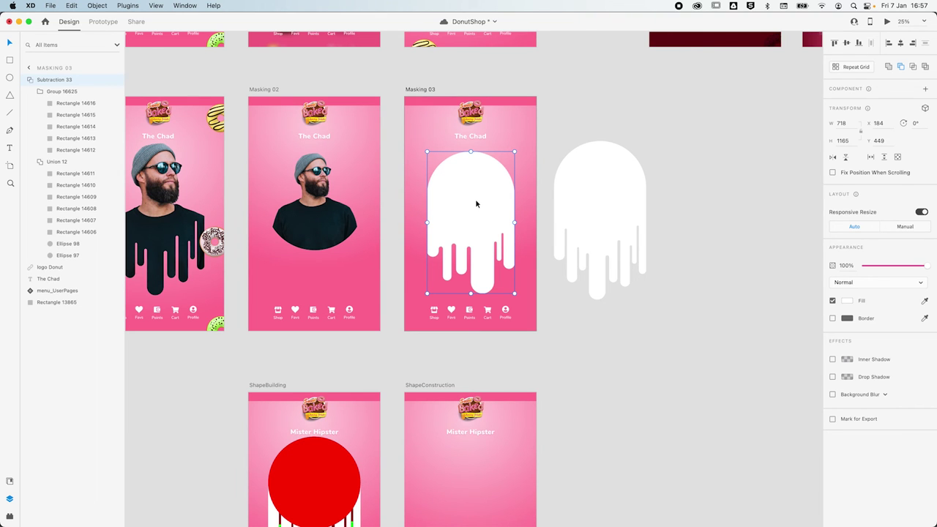
pyautogui.click(610, 211)
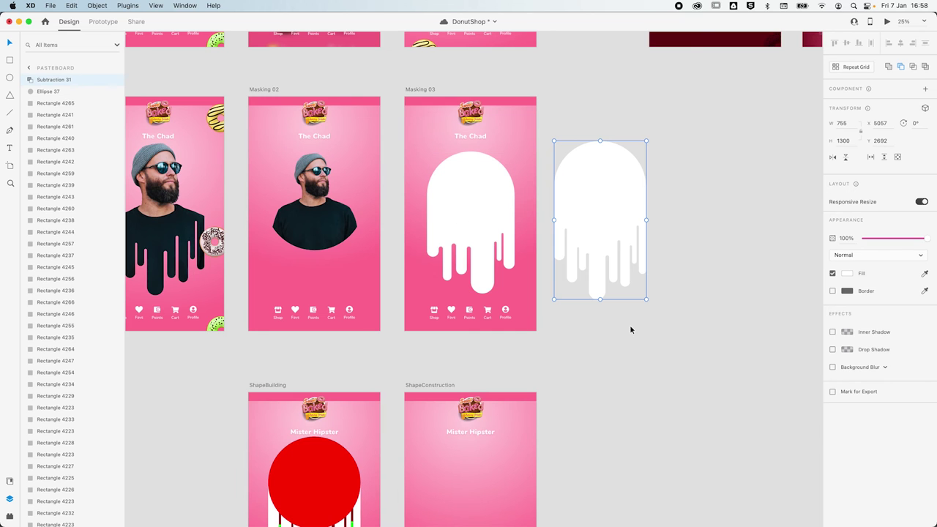
pyautogui.doubleClick(593, 193)
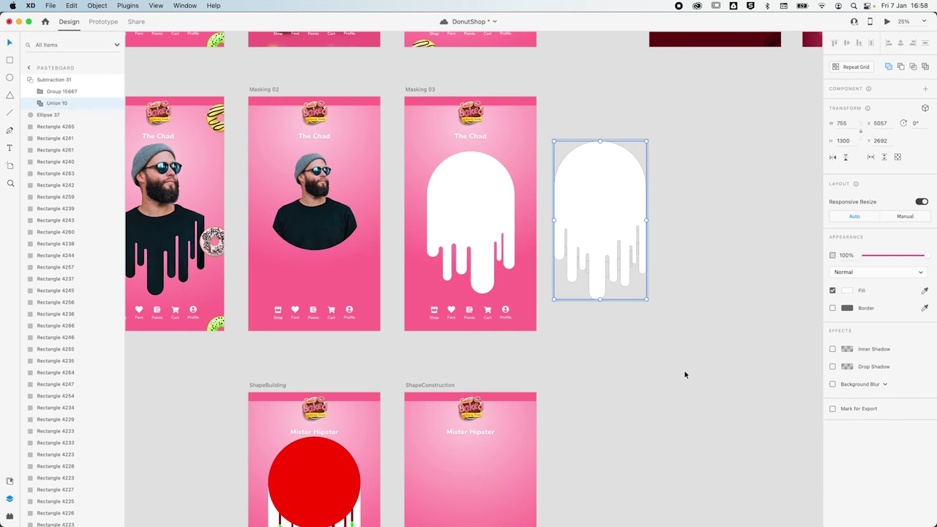
pyautogui.doubleClick(592, 205)
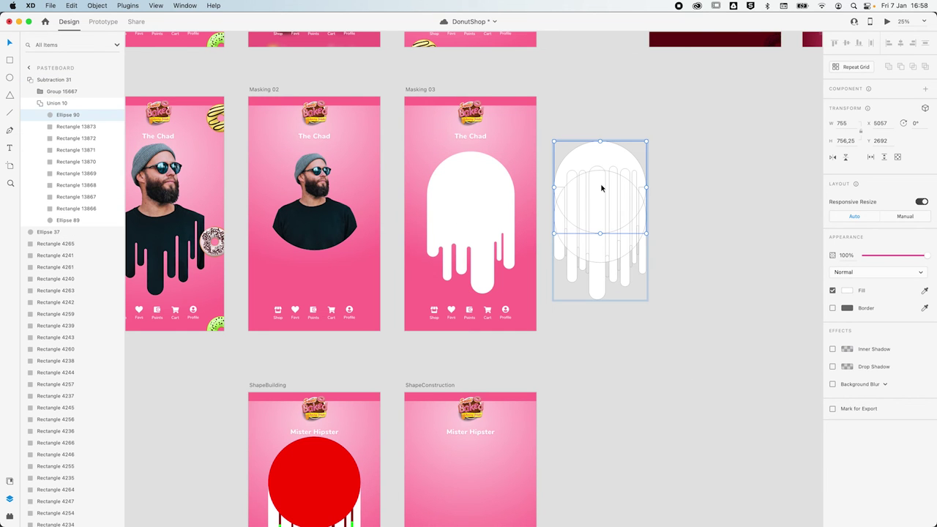
pyautogui.press('Escape')
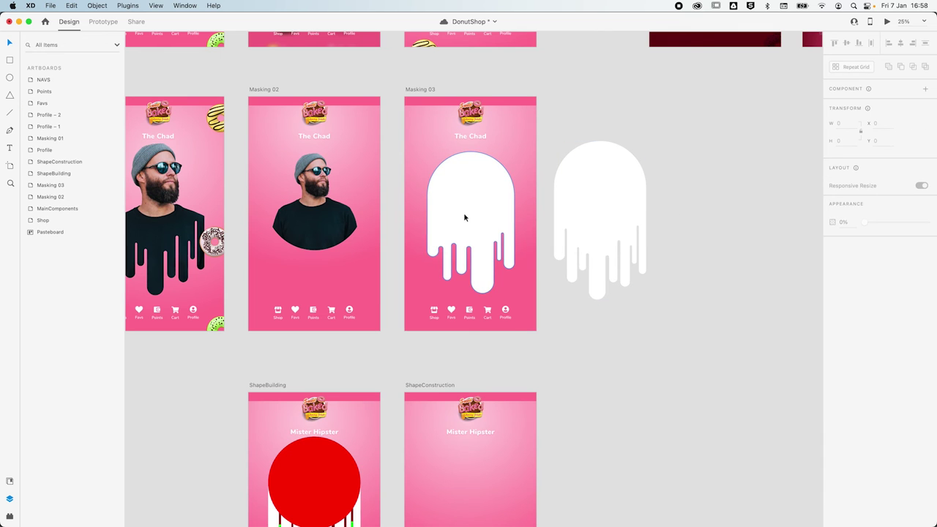
# Fill the Masking 03 drip shape with the Hipster persona from the library, and enlarge and reposition the picture inside the mask.
pyautogui.click(9, 482)
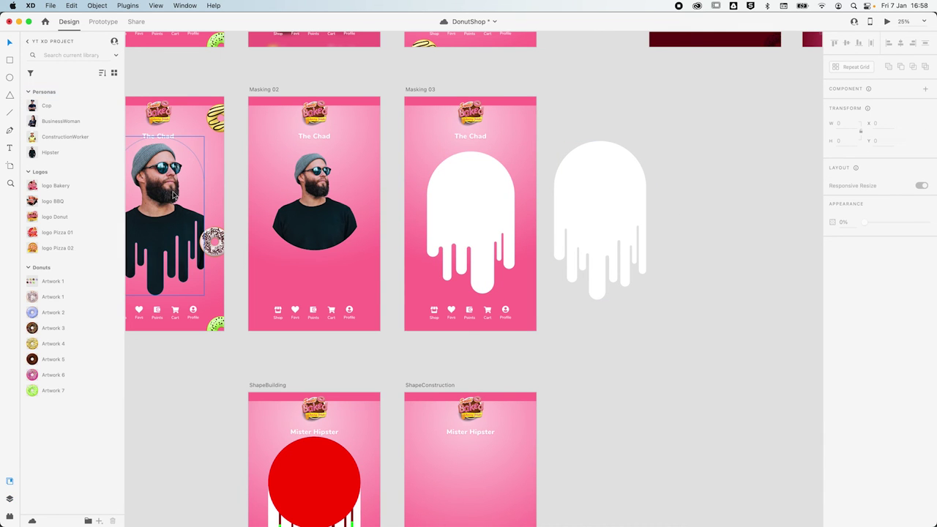
pyautogui.moveTo(31, 153); pyautogui.dragTo(461, 204)
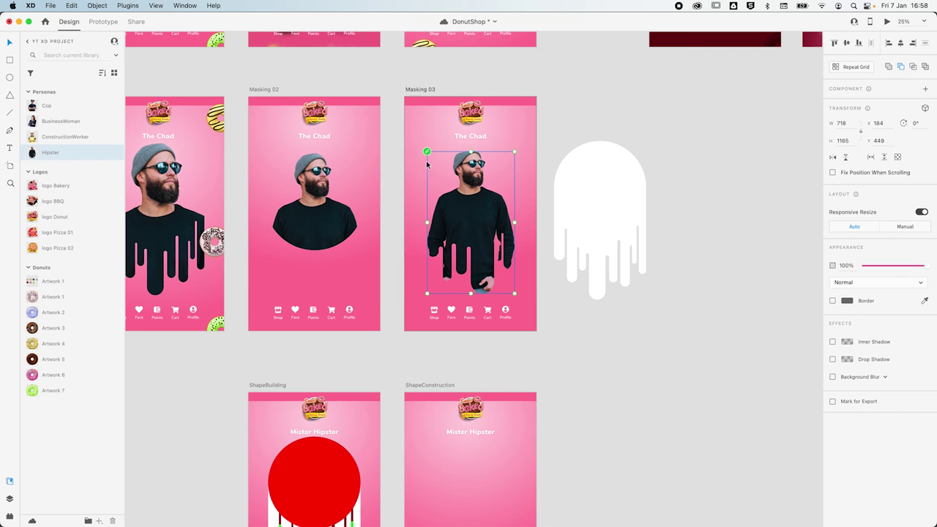
pyautogui.doubleClick(477, 207)
pyautogui.moveTo(471, 296); pyautogui.dragTo(467, 382)
pyautogui.moveTo(476, 229); pyautogui.dragTo(474, 207)
pyautogui.click(609, 346)
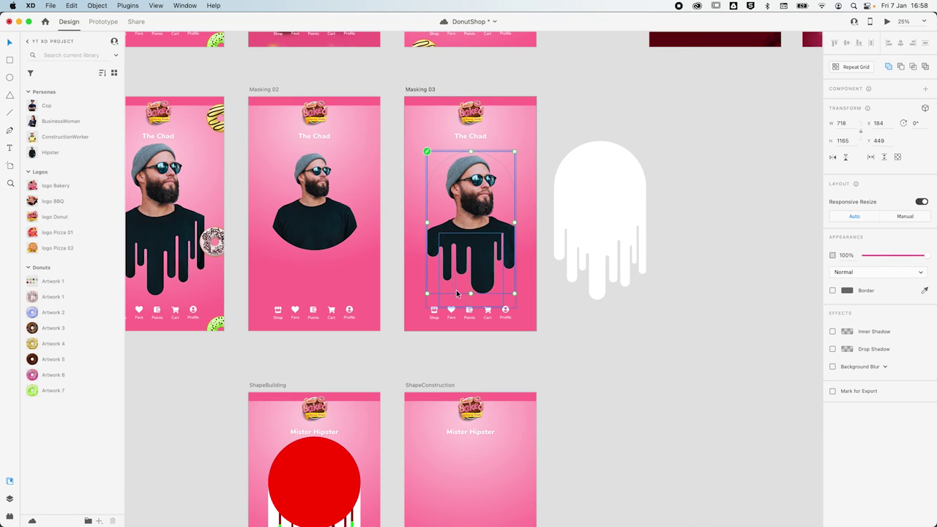
# Inside the picture mask's bar group, move the second gap bar to Y 1188 and shift the third bar slightly downward.
pyautogui.doubleClick(457, 290)
pyautogui.doubleClick(456, 286)
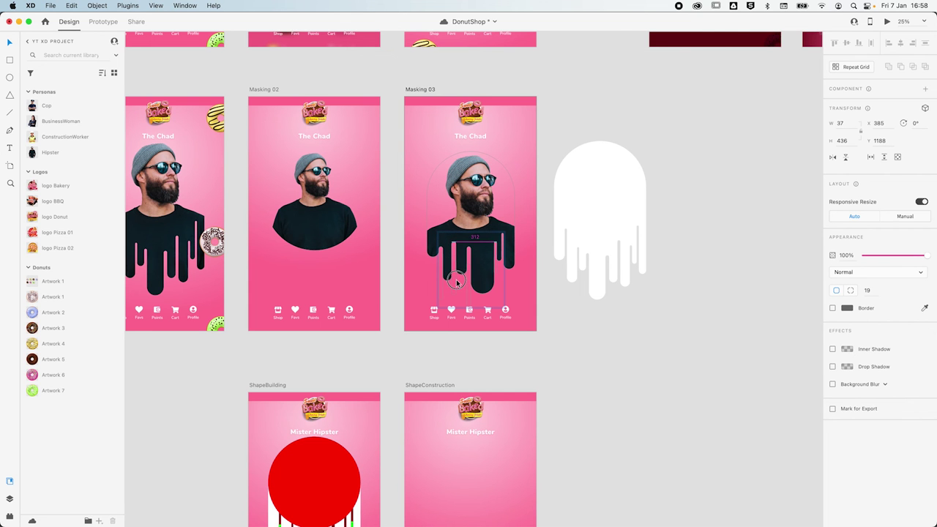
pyautogui.click(468, 290)
pyautogui.moveTo(468, 290); pyautogui.dragTo(469, 295)
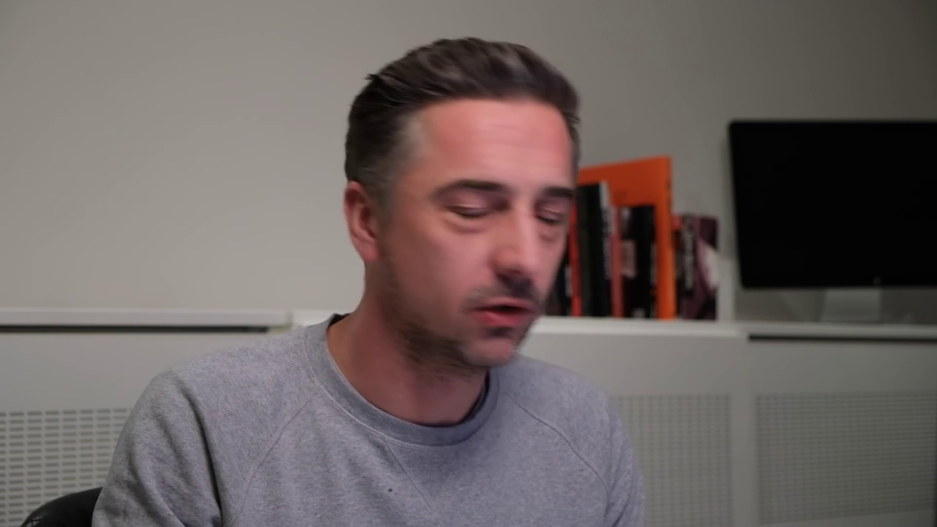